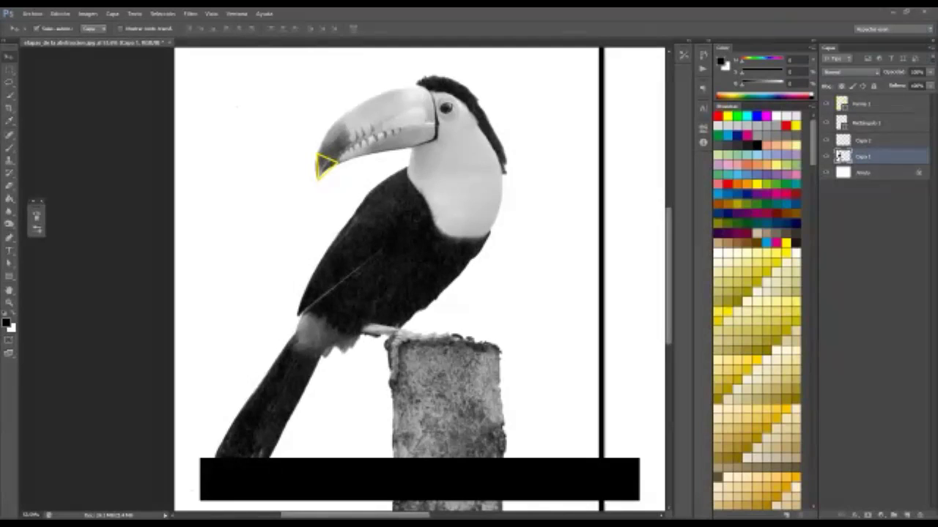
Activate the Forma 1 layer and select its yellow triangle outline on the tip of the toucan's beak.
left_click(872, 104)
left_click(9, 263)
key("a")
left_click_drag(317, 153, 337, 161)
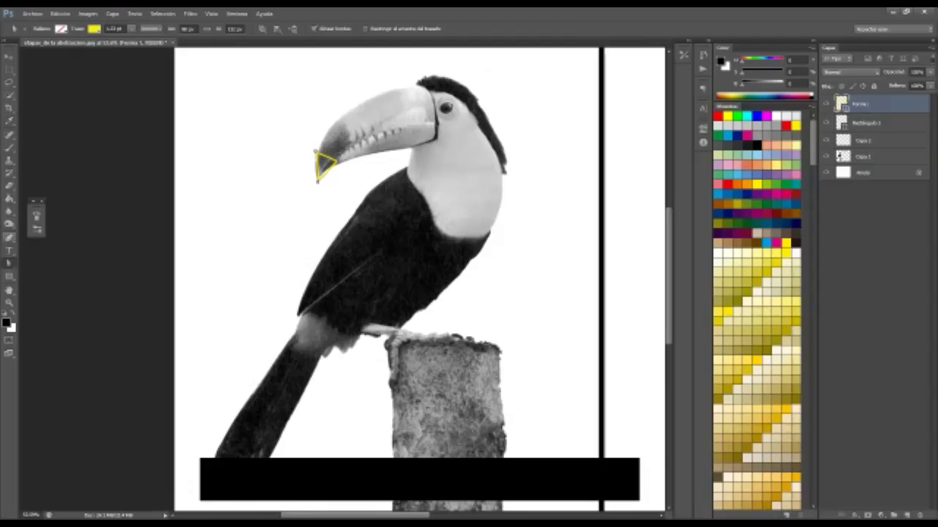
Draw a closed four-sided yellow outline across the toucan's neck with the Pen tool.
left_click(10, 238)
left_click(60, 236)
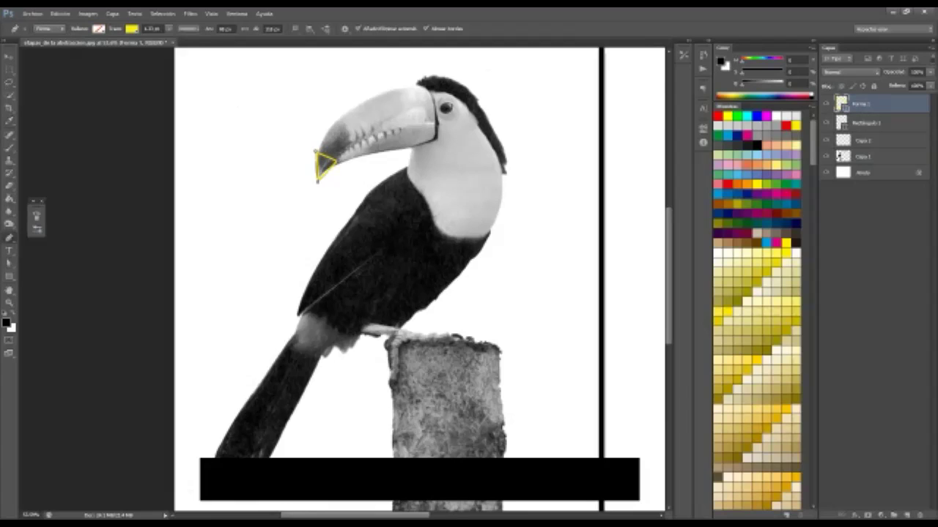
left_click(336, 161)
left_click(408, 149)
left_click(407, 173)
left_click(503, 185)
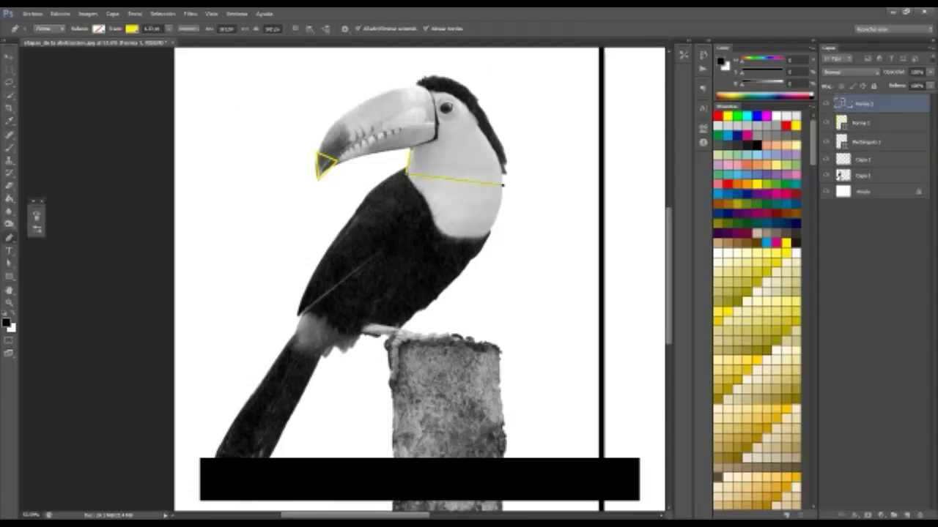
left_click(501, 140)
left_click(411, 149)
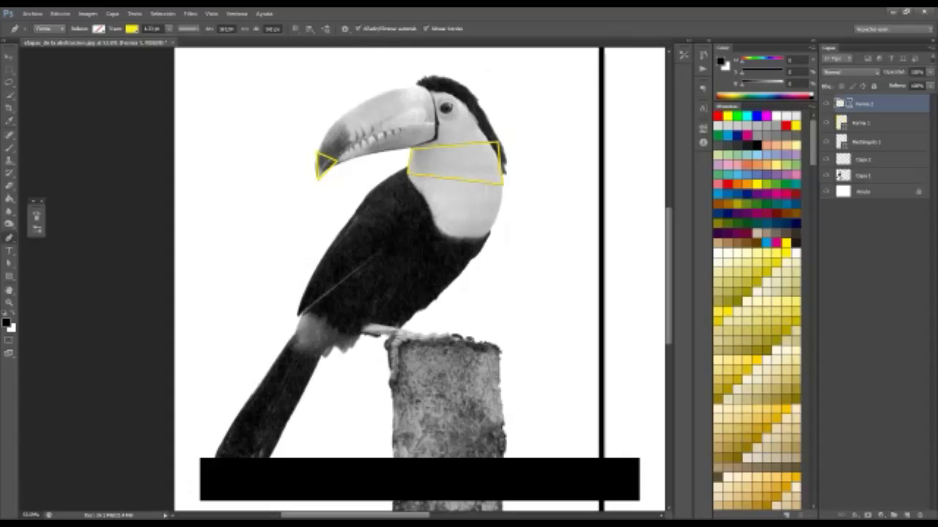
Draw a closed four-sided outline over the thick part of the toucan's beak, next to the head.
left_click(502, 184)
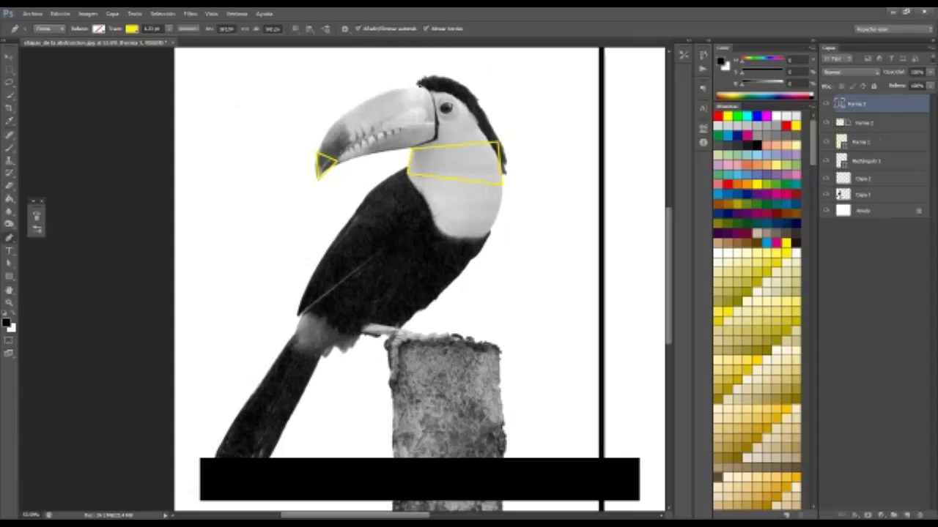
left_click(417, 143)
left_click(360, 155)
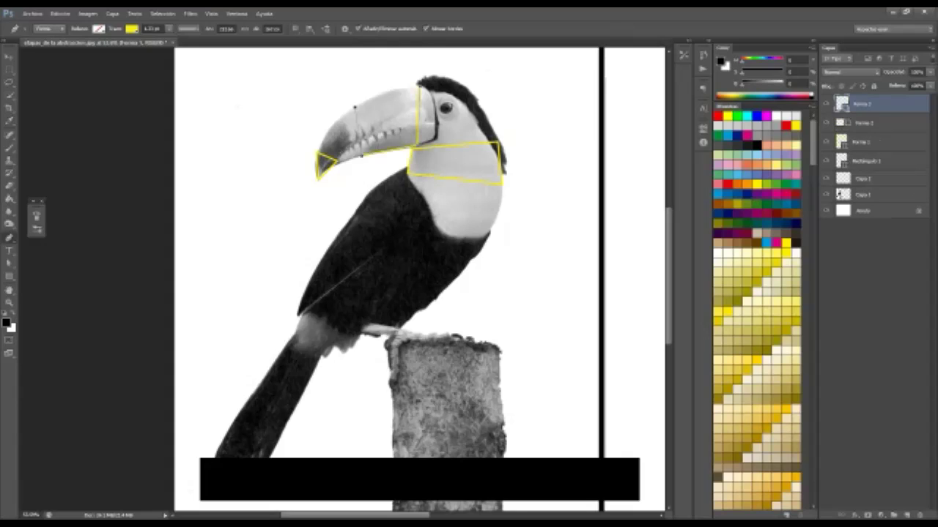
left_click(355, 107)
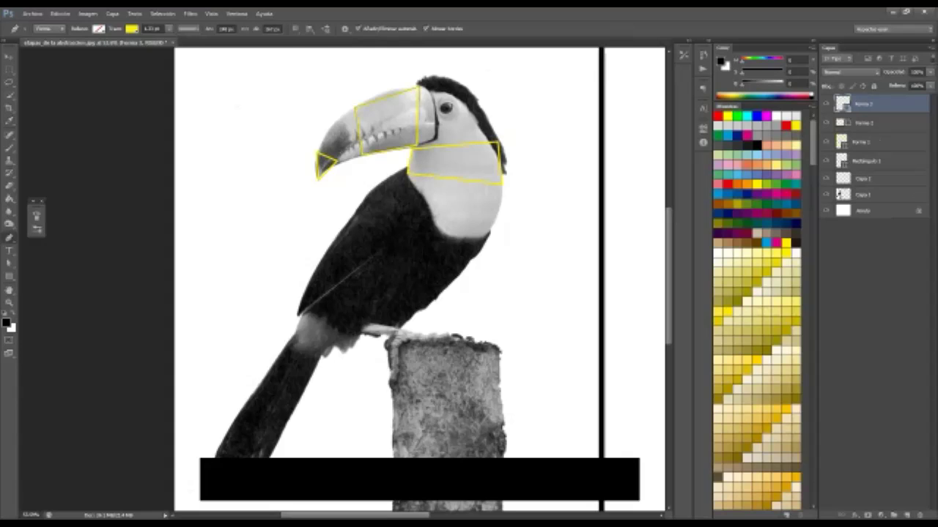
Draw a large four-sided outline over the toucan's body, from the base of the neck down to the legs.
left_click(408, 173)
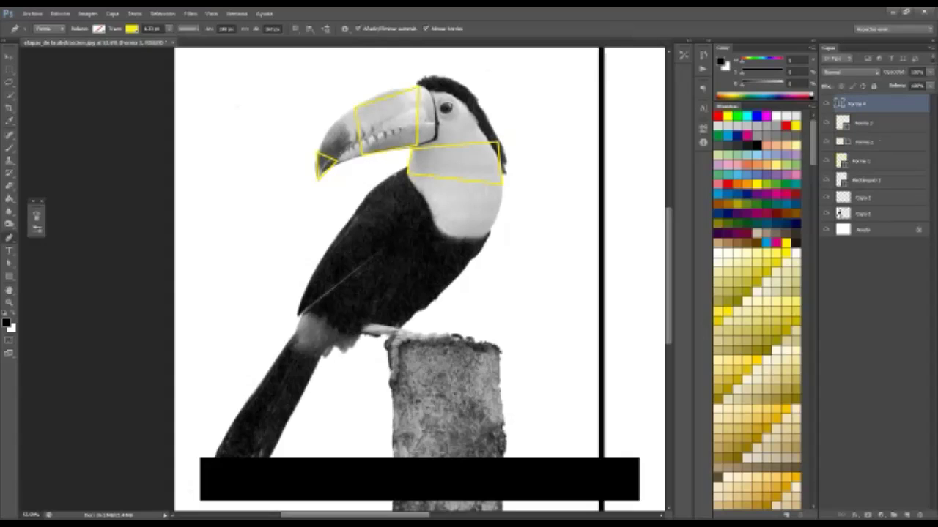
left_click(501, 202)
left_click(399, 327)
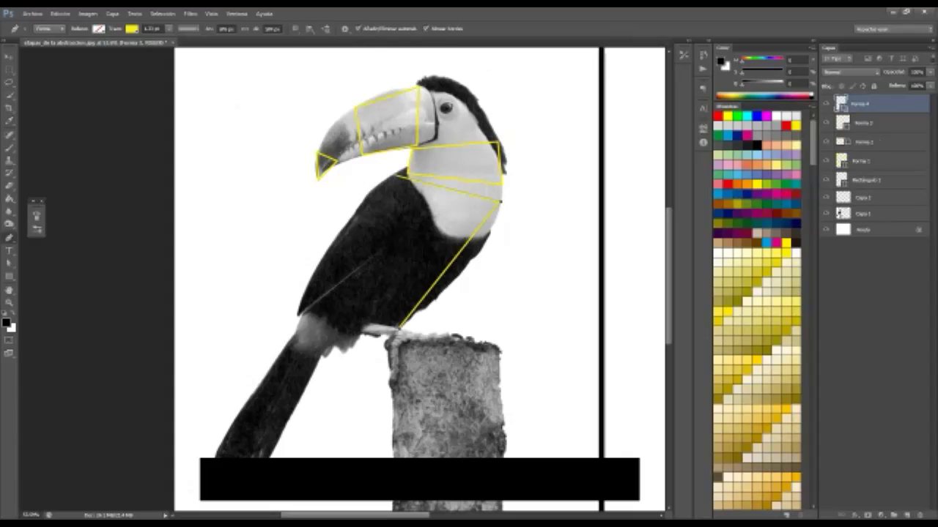
left_click(305, 296)
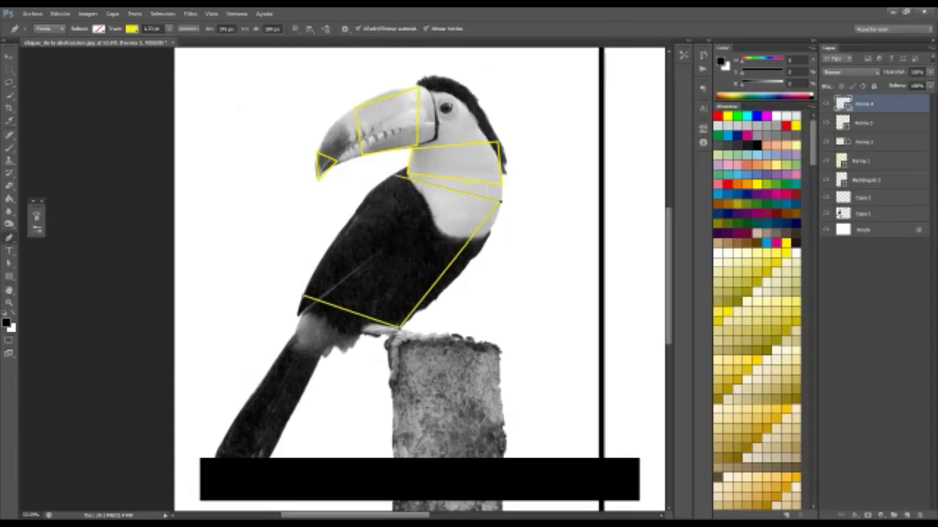
left_click(397, 174)
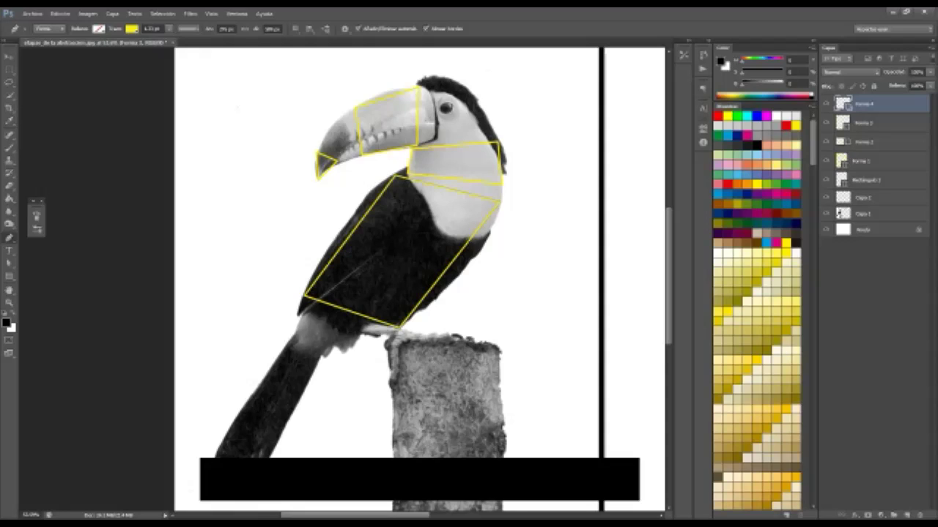
Draw a small yellow circle around the toucan's eye with the Ellipse tool.
left_click(9, 276)
left_click(9, 275)
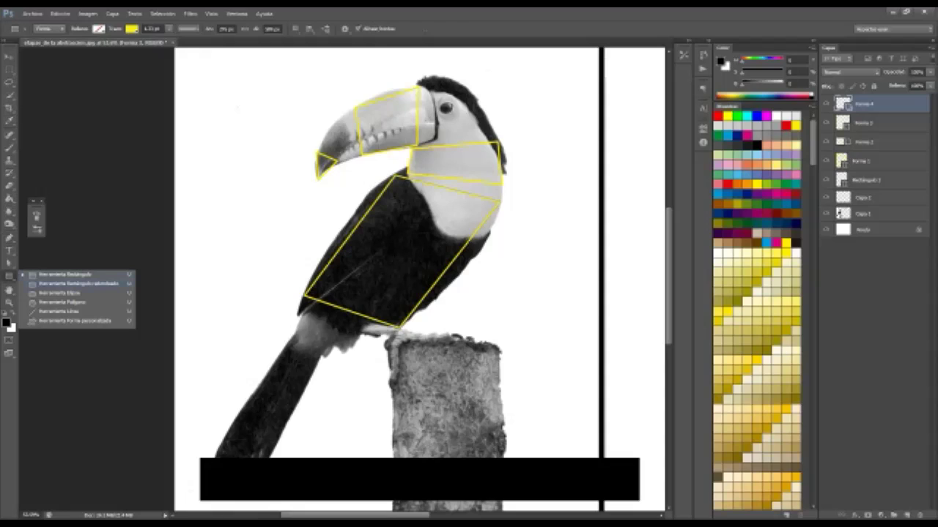
left_click(62, 293)
left_click_drag(438, 100, 454, 119)
left_click_drag(458, 86, 459, 88)
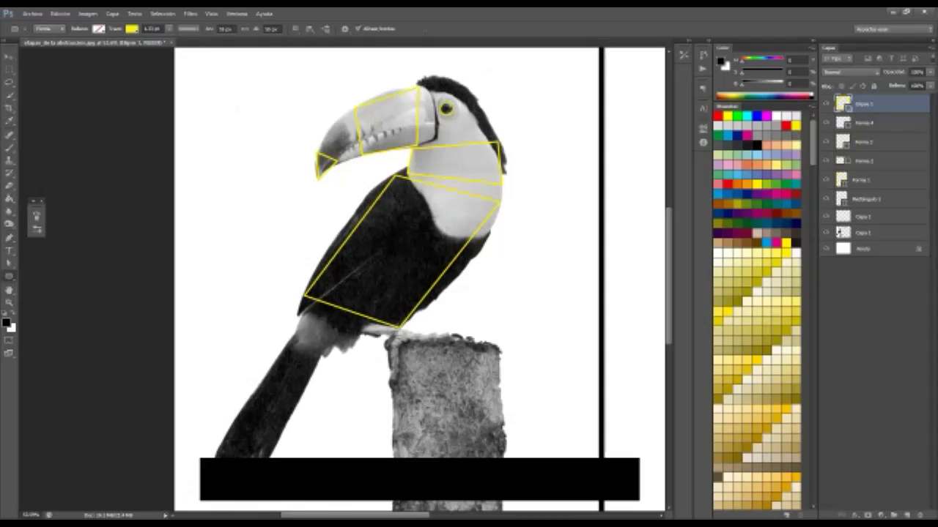
Draw a closed, elongated four-sided outline along the toucan's tail with the Pen tool.
key("p")
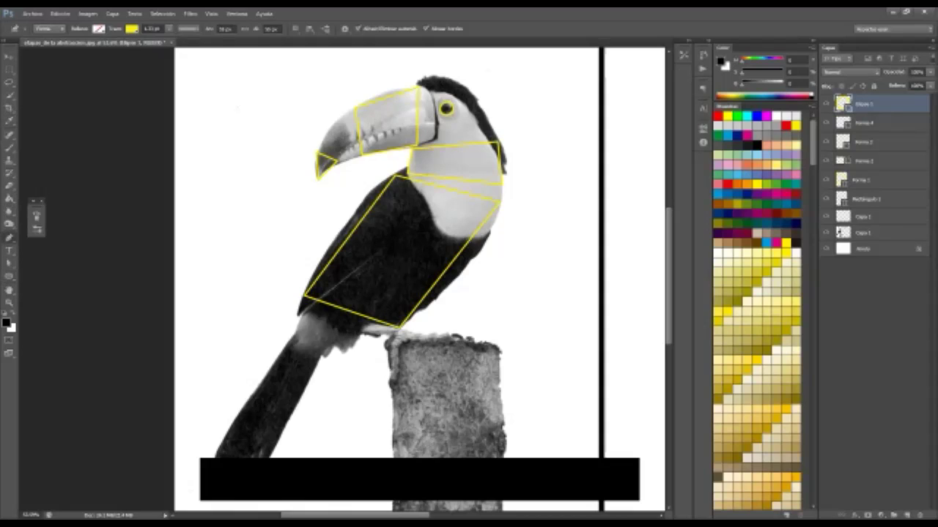
left_click(298, 335)
left_click(326, 350)
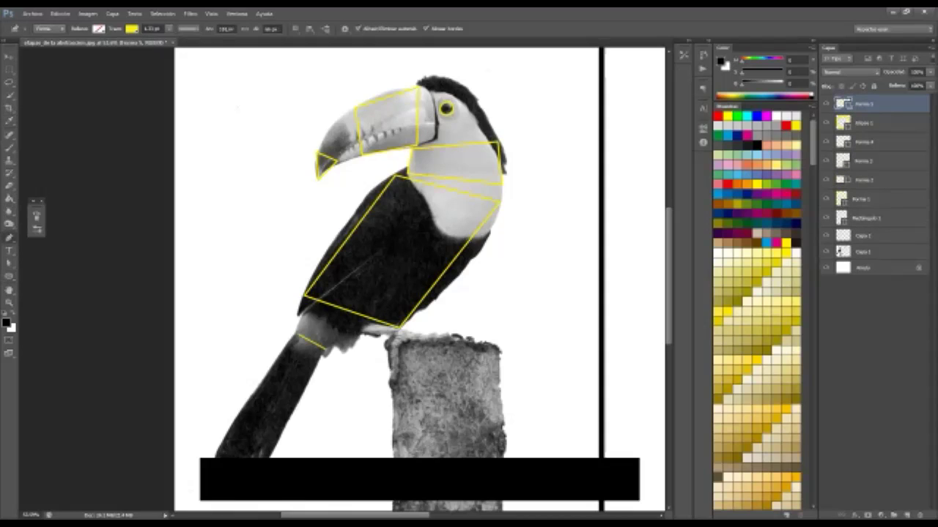
left_click(265, 456)
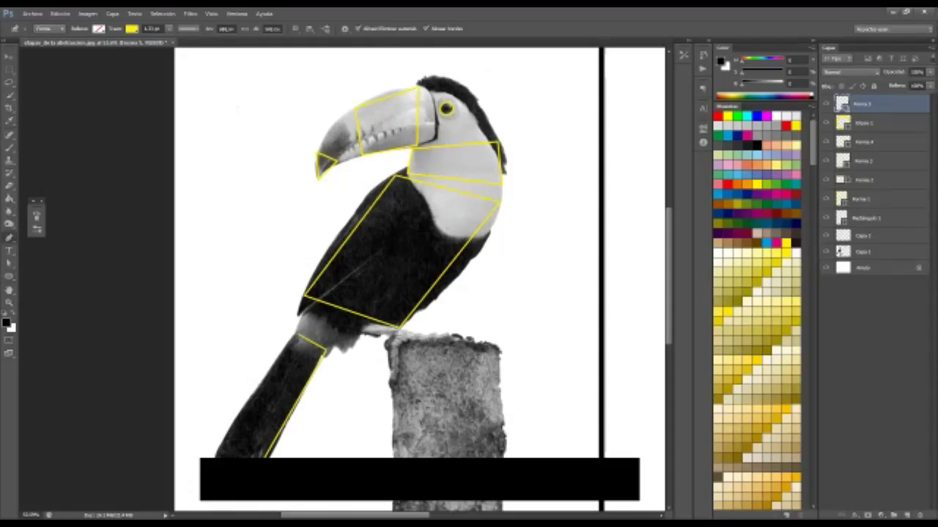
left_click(217, 456)
left_click(299, 335)
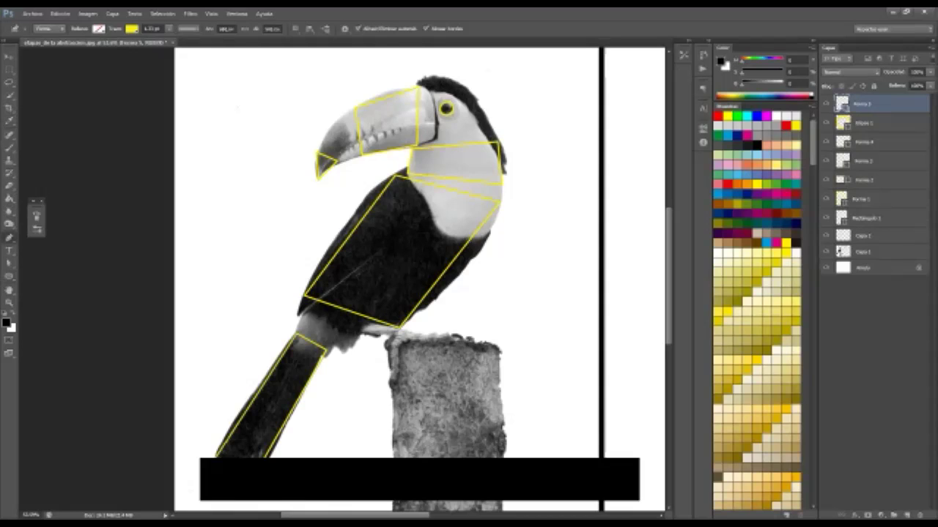
Draw a thin, nearly horizontal four-sided outline along the toucan's foot on top of the post.
left_click(401, 329)
left_click(457, 336)
left_click(455, 334)
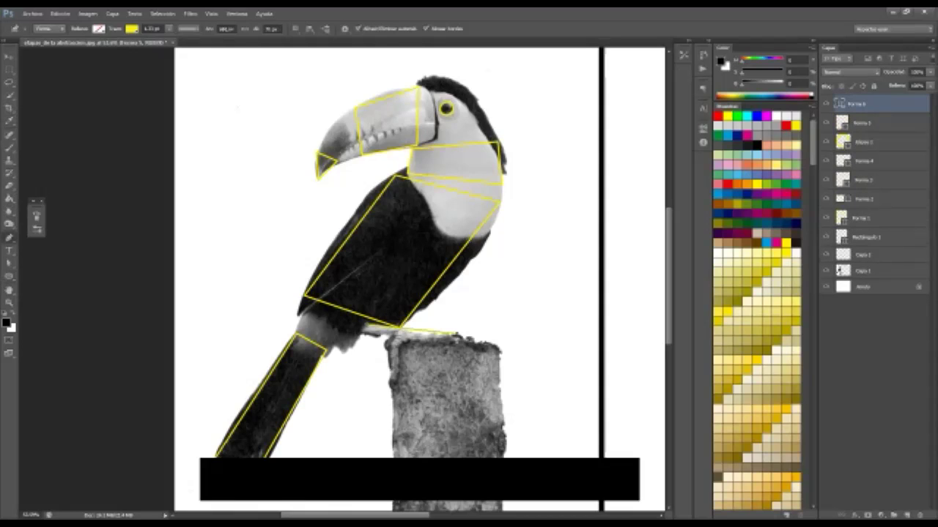
left_click(408, 341)
key("ctrl+z")
left_click(364, 333)
Draw a narrow vertical four-sided outline running down from the foot along the edge of the post.
left_click(395, 342)
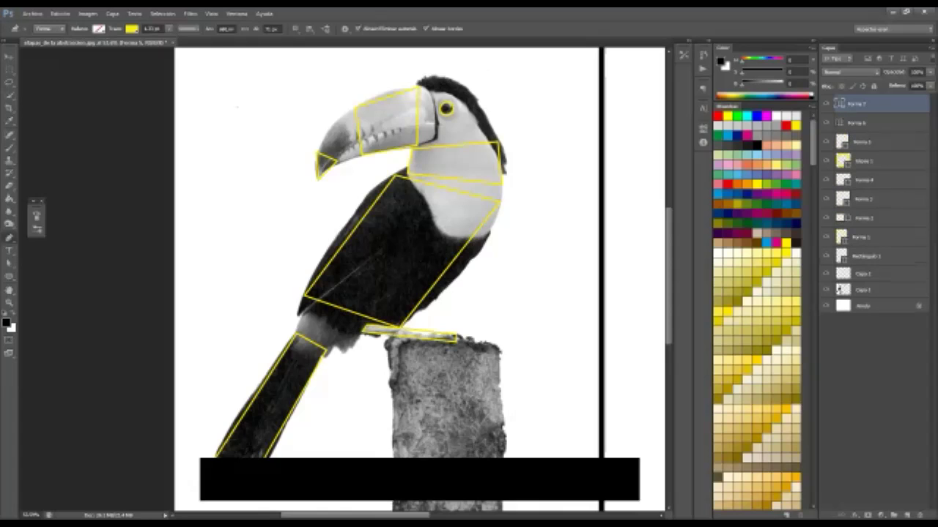
left_click(390, 388)
left_click(402, 388)
left_click(402, 340)
left_click(394, 339)
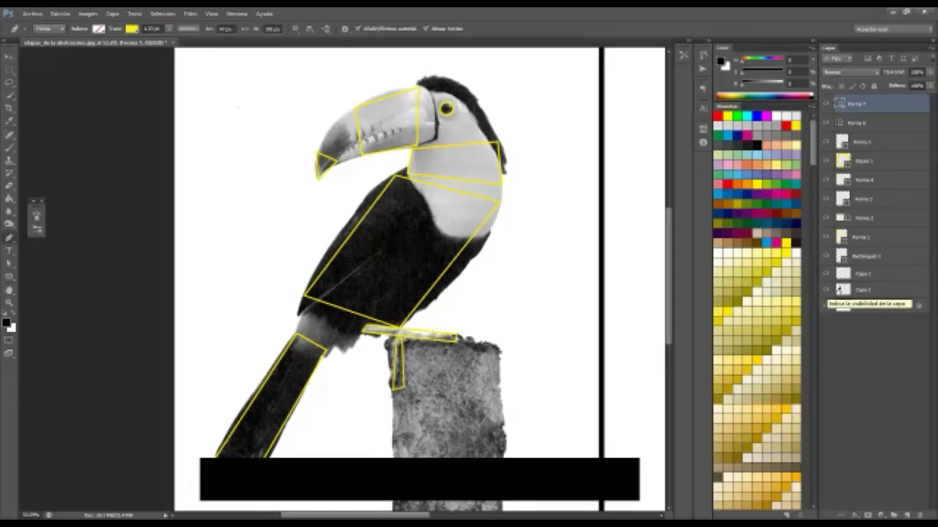
Hide the toucan photo to check the yellow outlines on their own, and show the photo again.
left_click(827, 306)
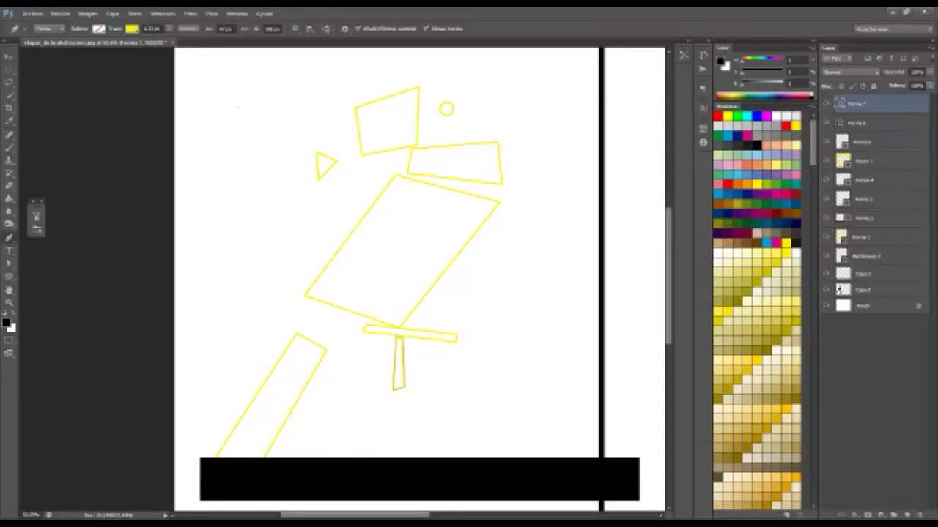
left_click(826, 290)
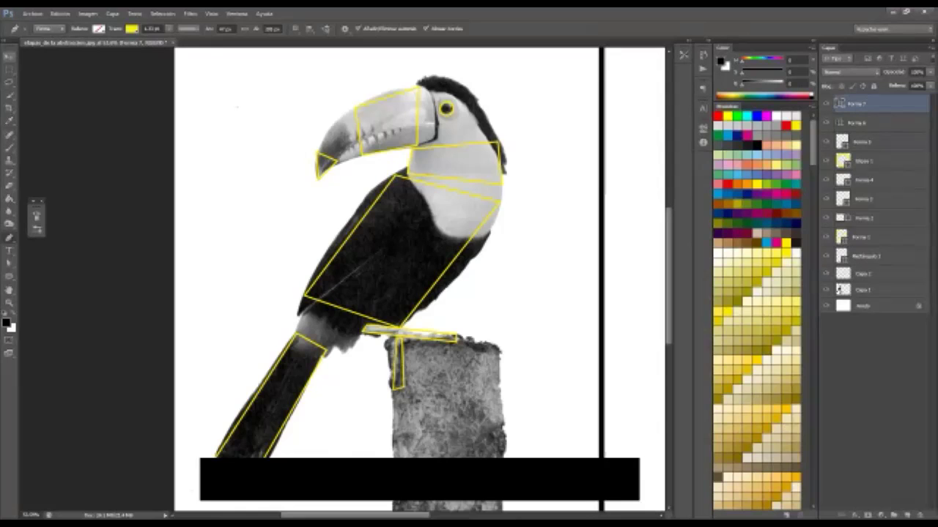
Lock the toucan photo's layer, Capa 1.
key("v")
key("ctrl+minus")
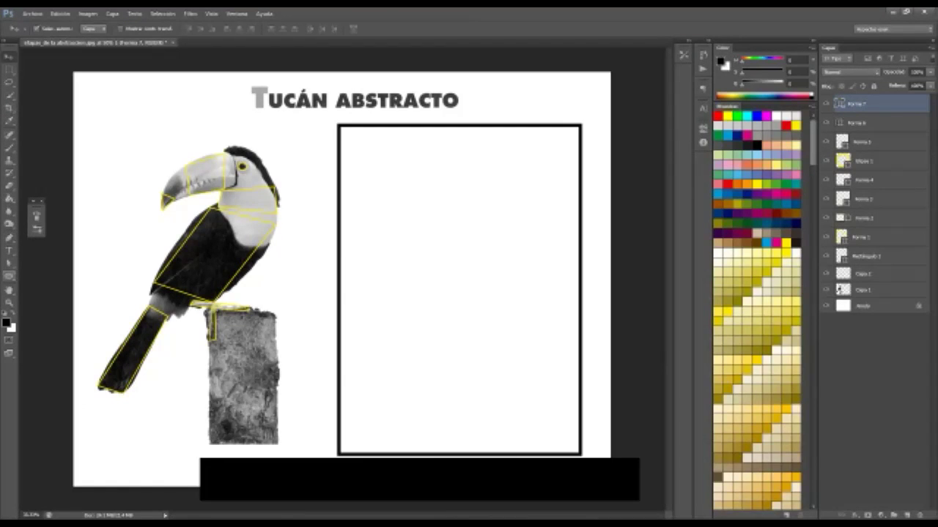
left_click(9, 263)
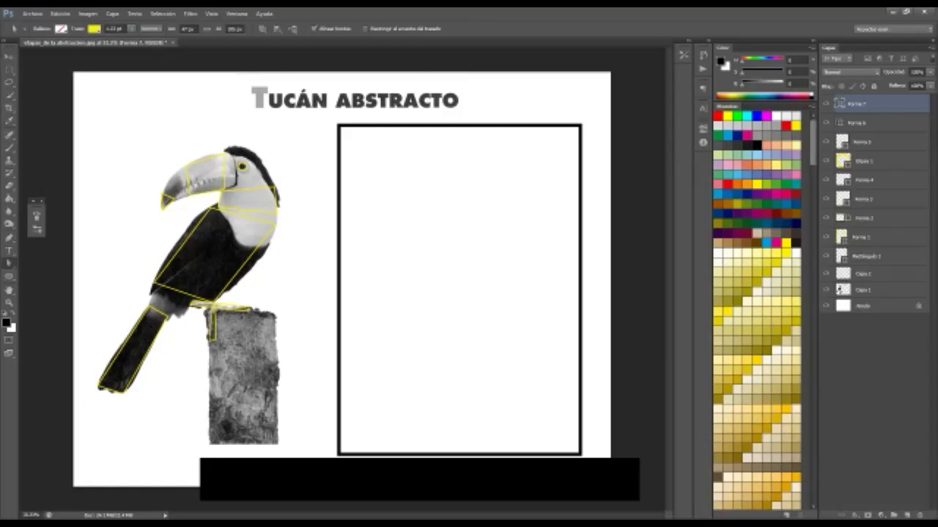
left_click(864, 199)
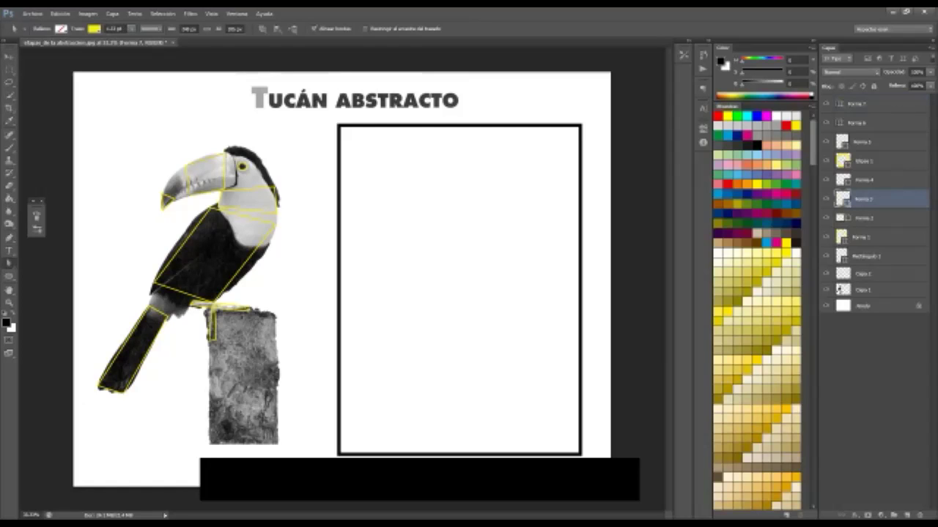
left_click(865, 219)
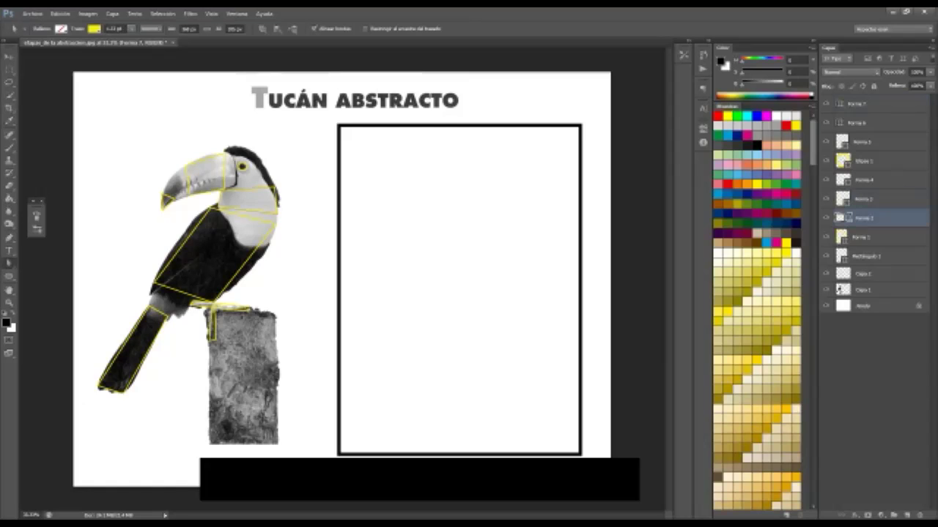
left_click(872, 290)
left_click(873, 86)
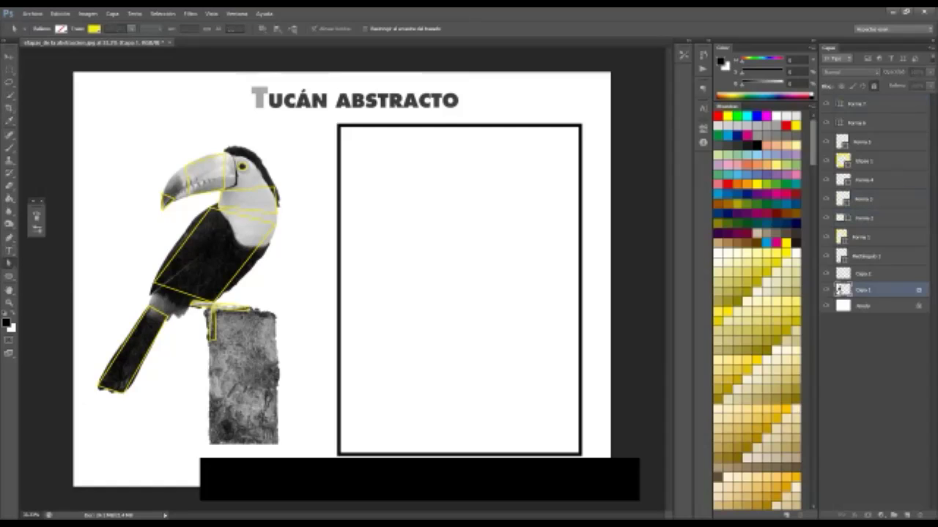
Try to select all the yellow outlines over the toucan together by framing them with the Path Selection tool.
left_click(9, 263)
left_click(29, 270)
left_click(67, 124)
key("Return")
left_click_drag(66, 125, 292, 397)
left_click(864, 218)
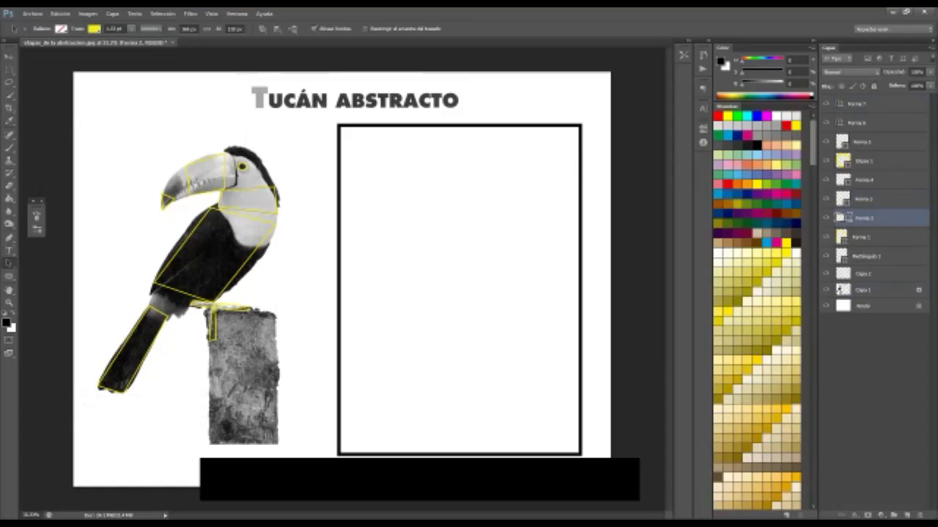
left_click_drag(293, 139, 97, 416)
Try selecting the shape layers together, from Rectángulo 1 up to the tail outline's layer, and drop that selection.
left_click(864, 181)
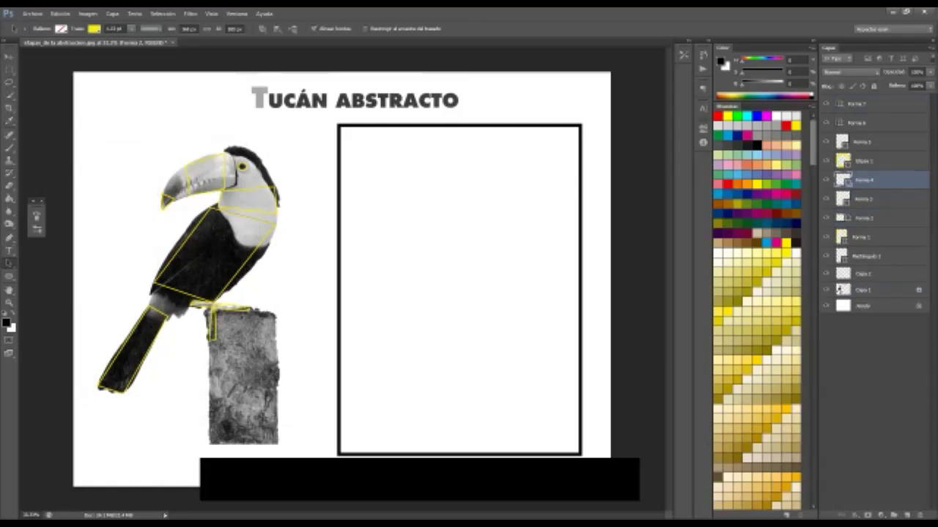
left_click(864, 219)
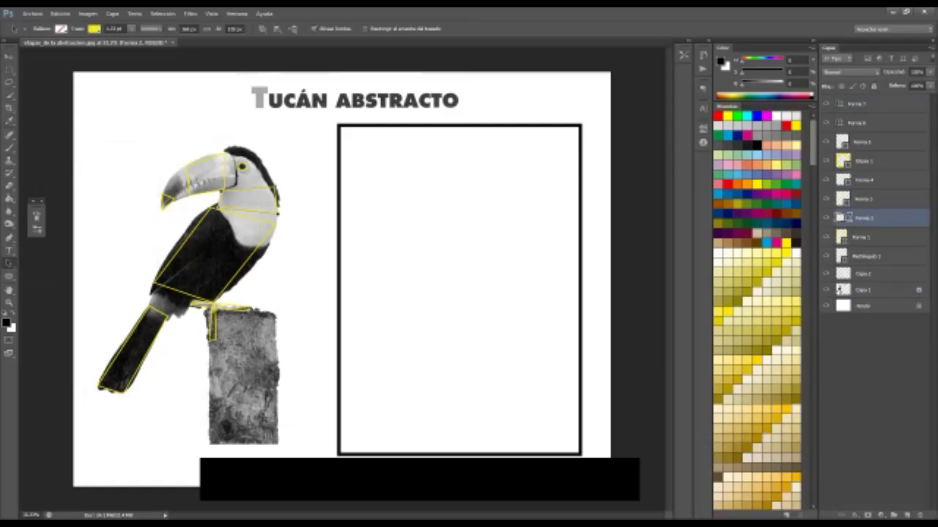
left_click(866, 256)
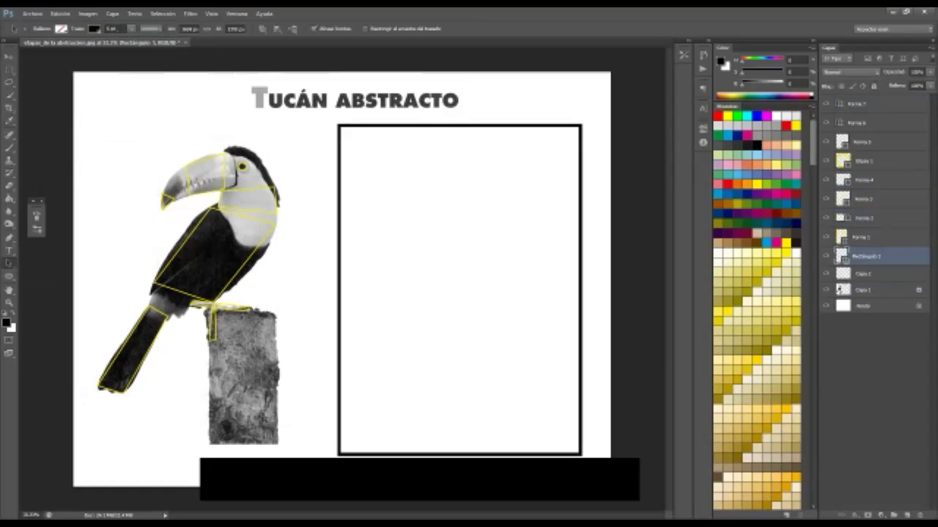
left_click(863, 141, "shift")
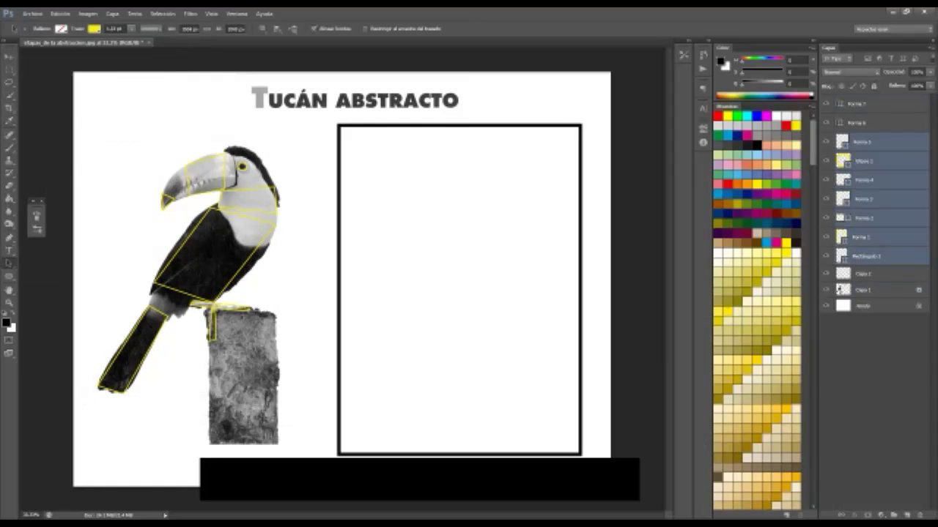
left_click(857, 274)
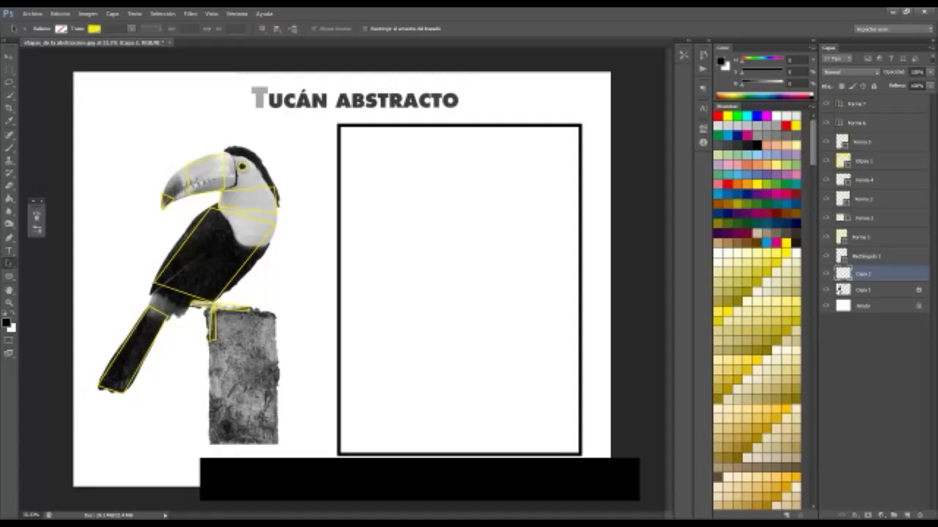
Move the body outline on layer Forma 4 off the toucan and into the middle of the empty black frame.
left_click(864, 180)
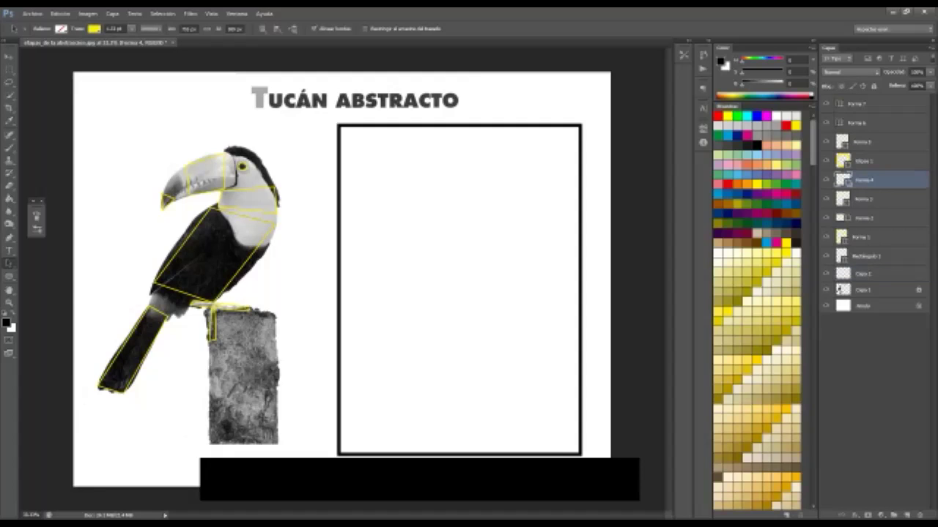
left_click_drag(278, 203, 527, 210)
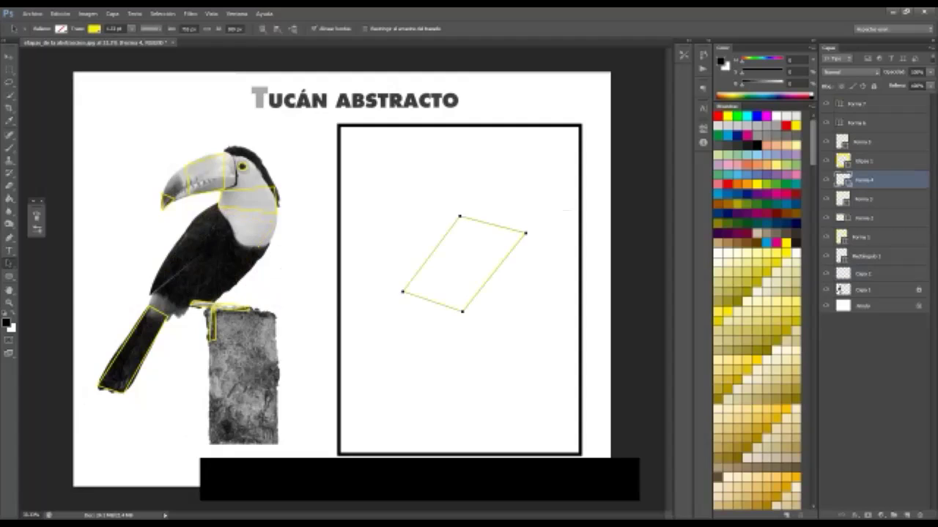
Move the neck outline into the frame just above the body shape, and the beak's four-sided outline up and to its left.
left_click(857, 217)
left_click_drag(265, 203, 516, 205)
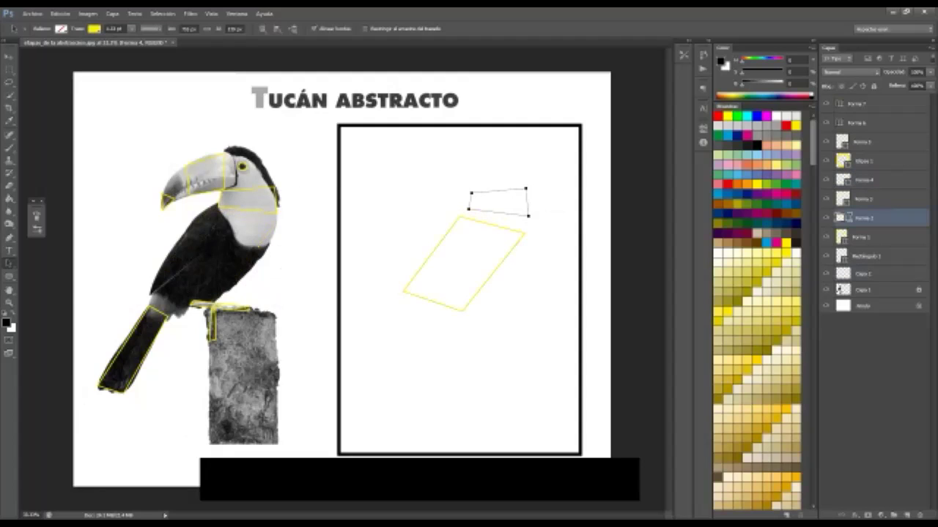
left_click(863, 200)
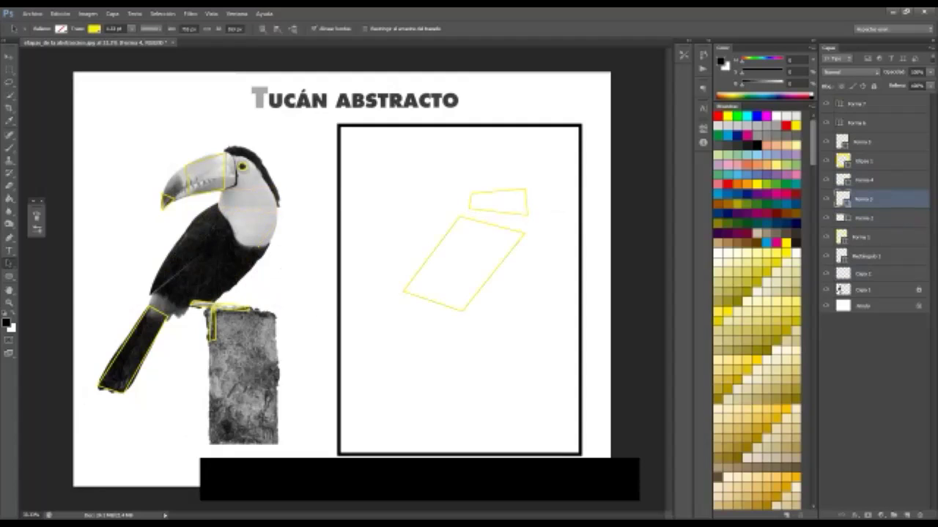
left_click_drag(222, 181, 466, 178)
Move the eye circle off the toucan into the frame, above the neck shape and beside the beak shape.
left_click(858, 237)
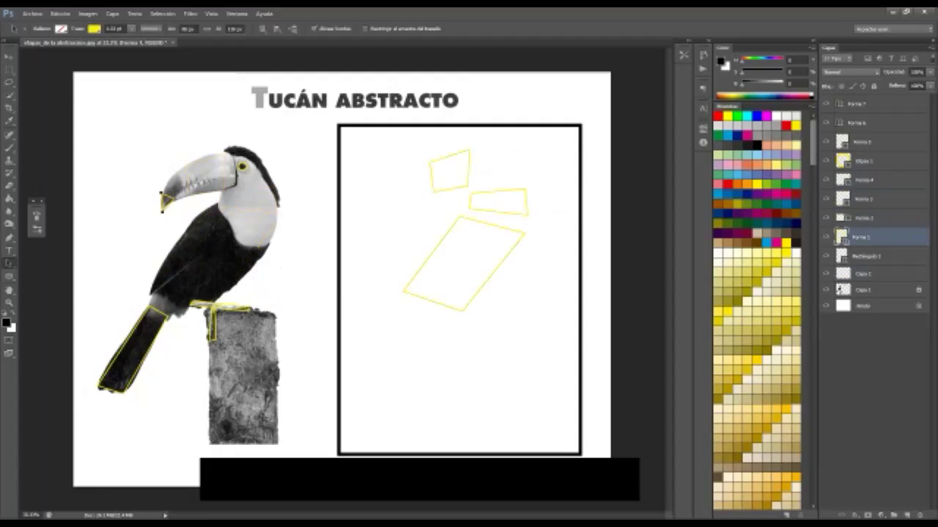
left_click(242, 167)
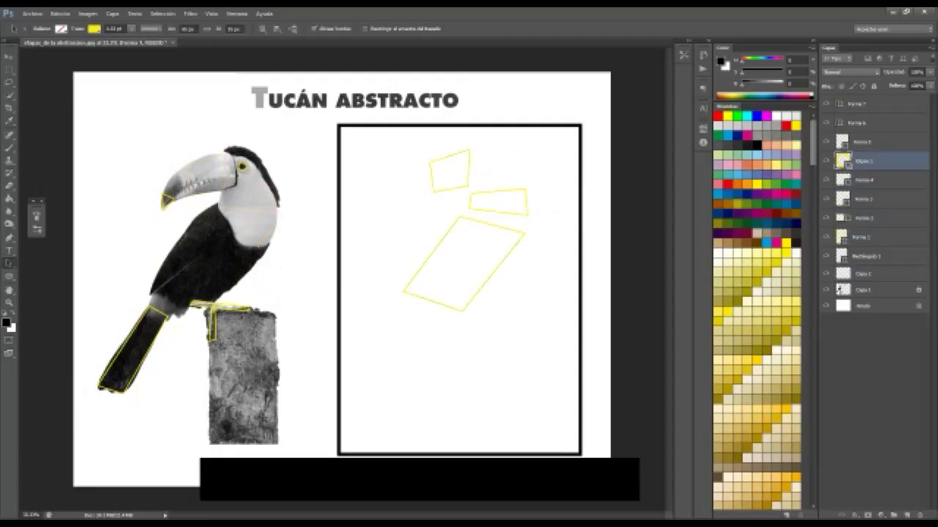
left_click_drag(242, 166, 498, 162)
Move the triangular beak-tip outline on layer Forma 1 into the frame, below and left of the four-sided beak shape.
left_click(168, 201)
key("ctrl+z")
left_click_drag(168, 201, 416, 202)
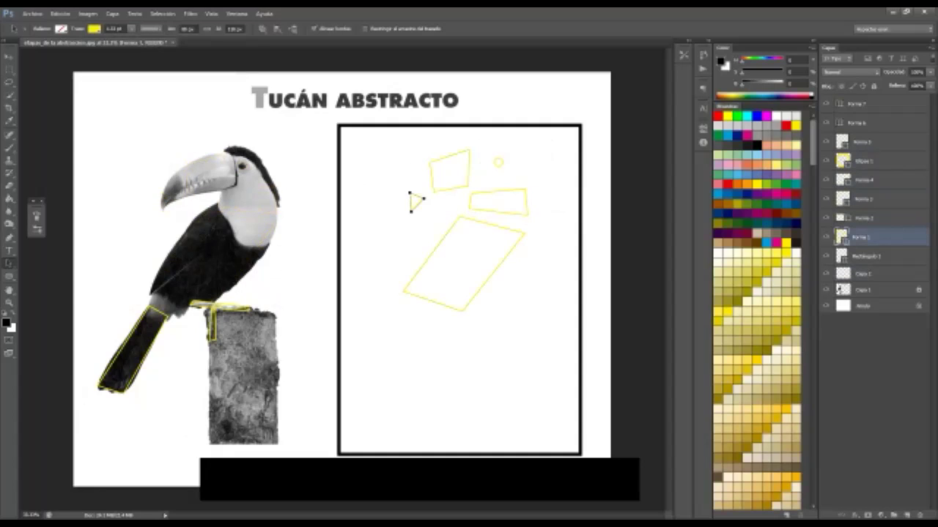
left_click(395, 239)
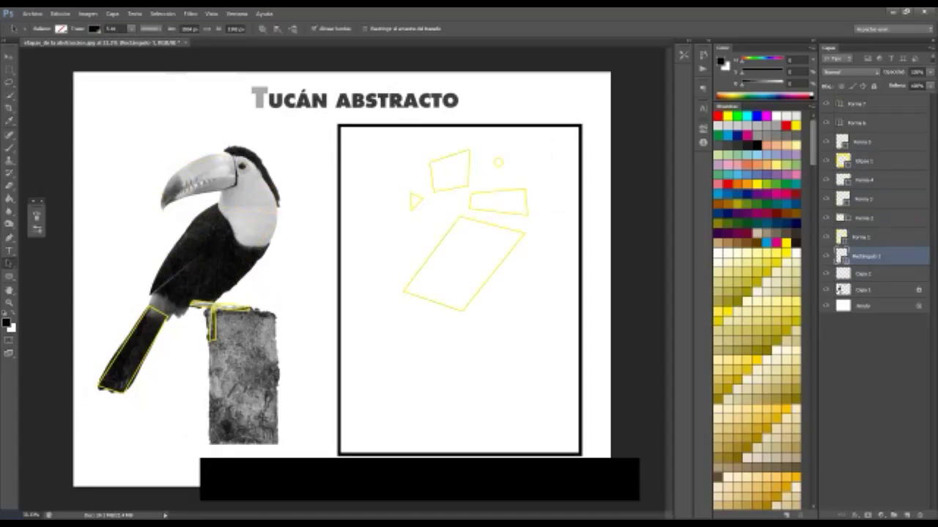